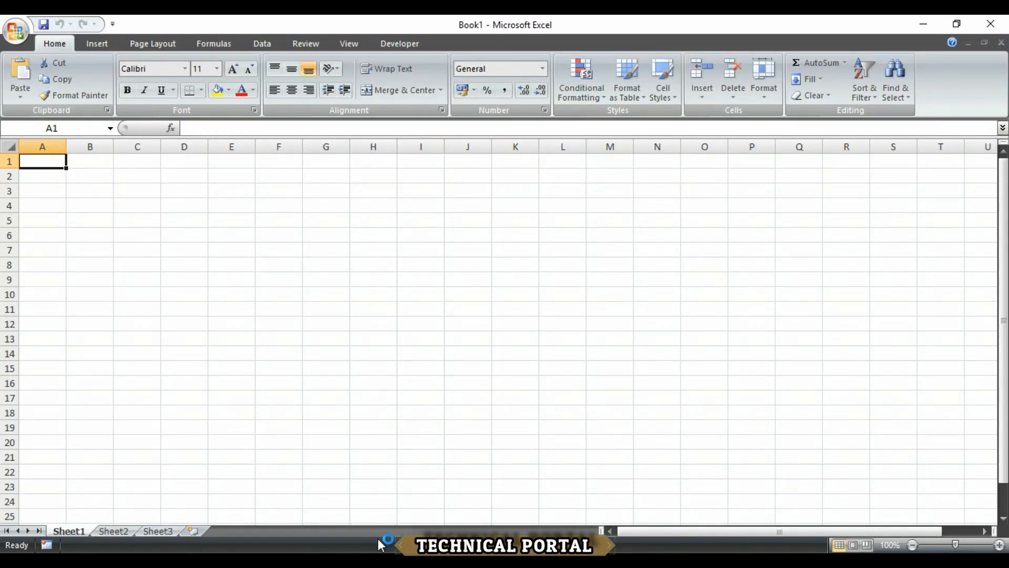
Launch the On-Screen Keyboard by searching OSK from the Windows Start menu
{"action": "key", "text": "super"}
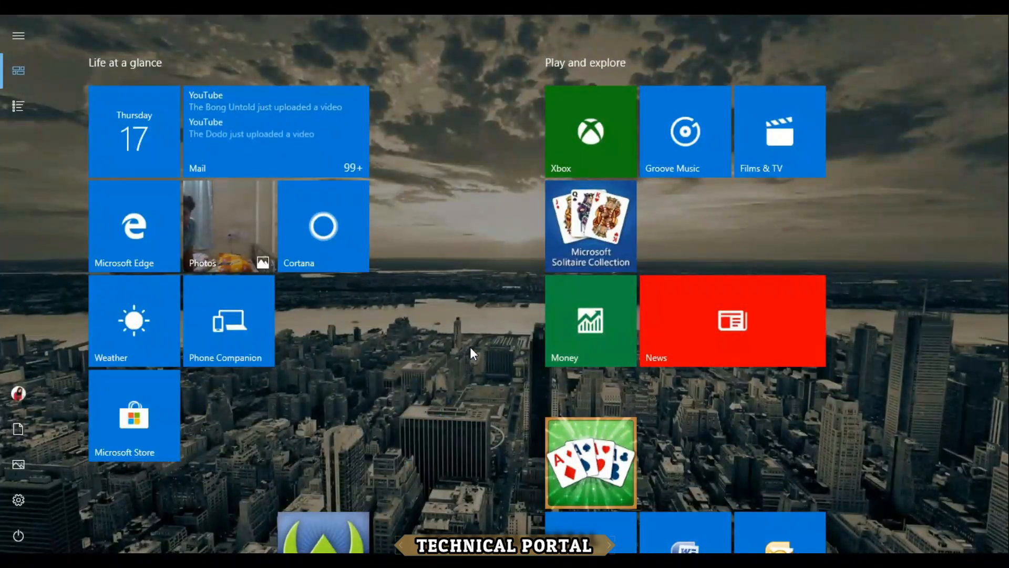
{"action": "type", "text": "OSK"}
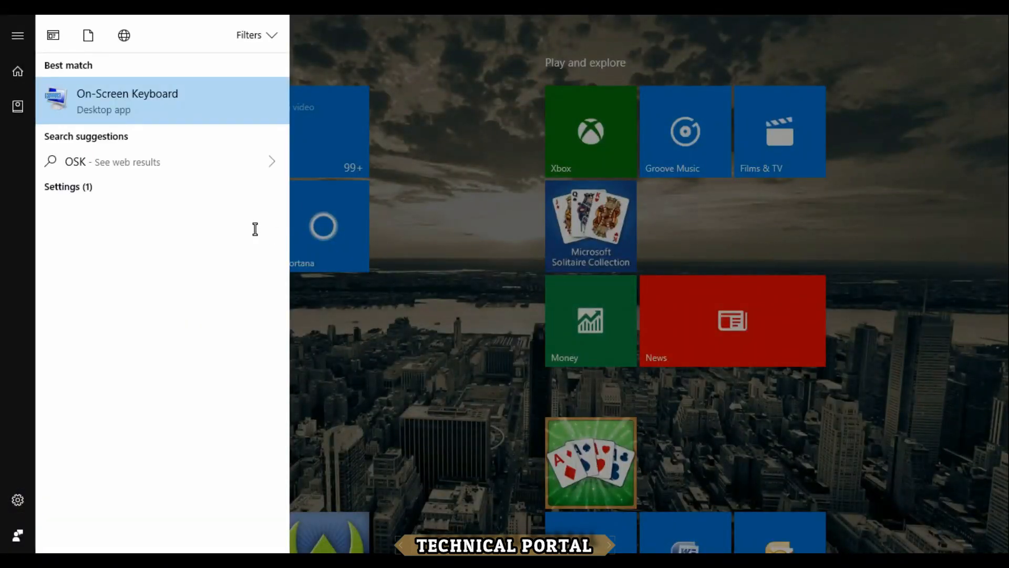
{"action": "key", "text": "Escape"}
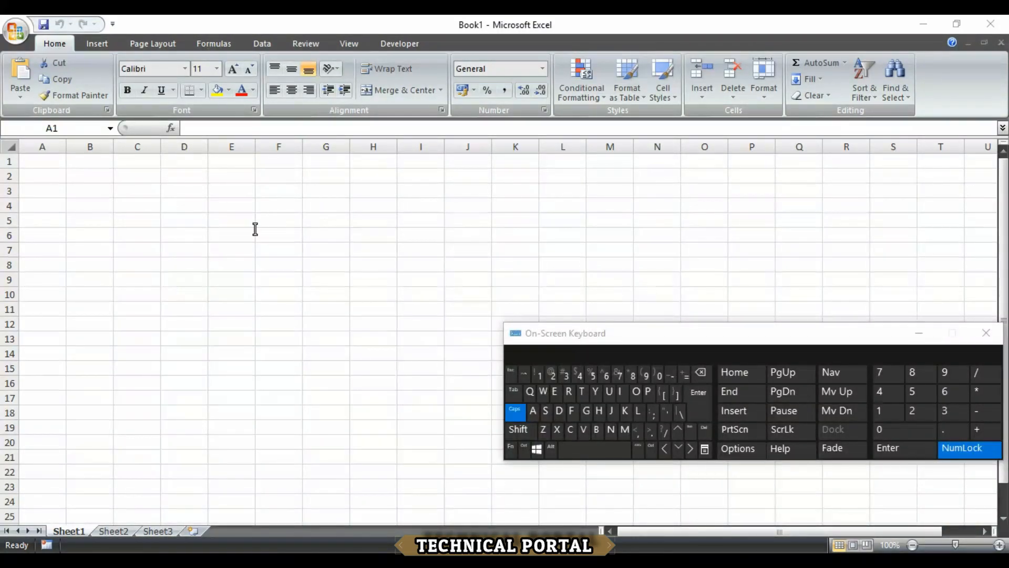
Raise the On-Screen Keyboard slightly and bring up Excel's Office menu with Recent Documents
{"action": "left_click_drag", "start_coordinate": [583, 336], "coordinate": [582, 305]}
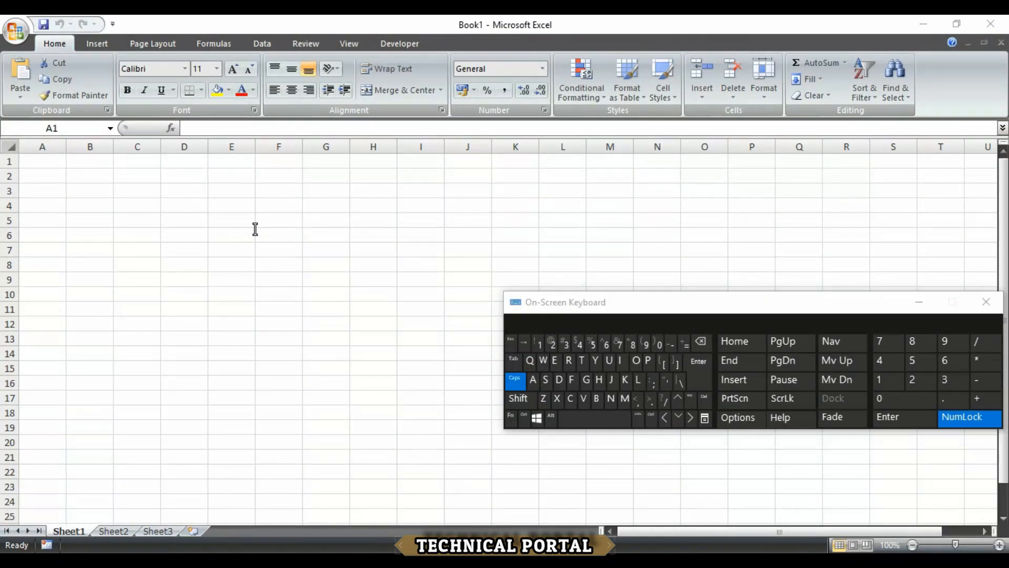
{"action": "key", "text": "alt"}
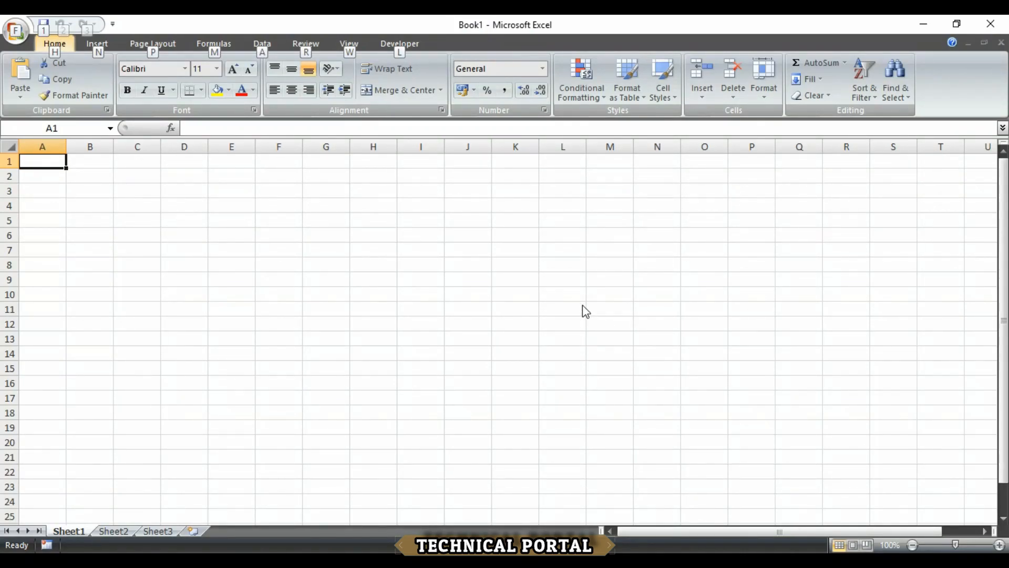
{"action": "left_click", "coordinate": [373, 279]}
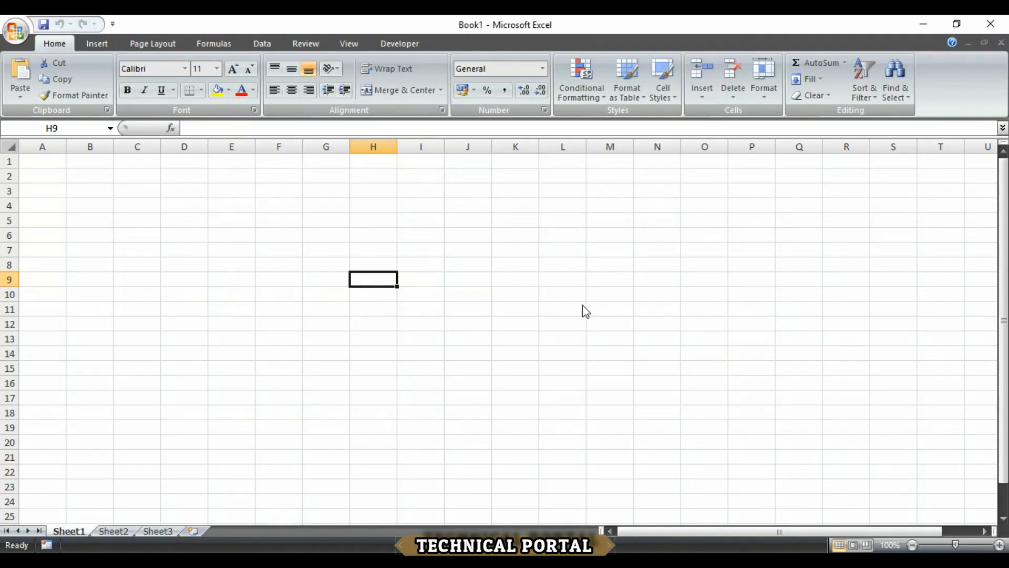
{"action": "key", "text": "alt+Tab"}
{"action": "left_click", "coordinate": [16, 31]}
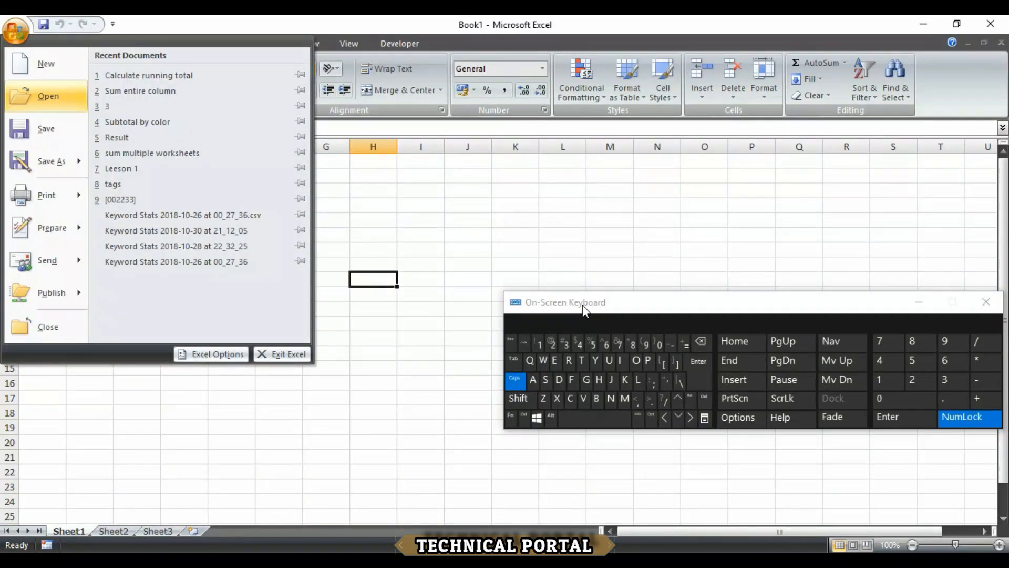
Open the 'Calculate running total' workbook from the Recent Documents list
{"action": "key", "text": "Right"}
{"action": "key", "text": "Escape"}
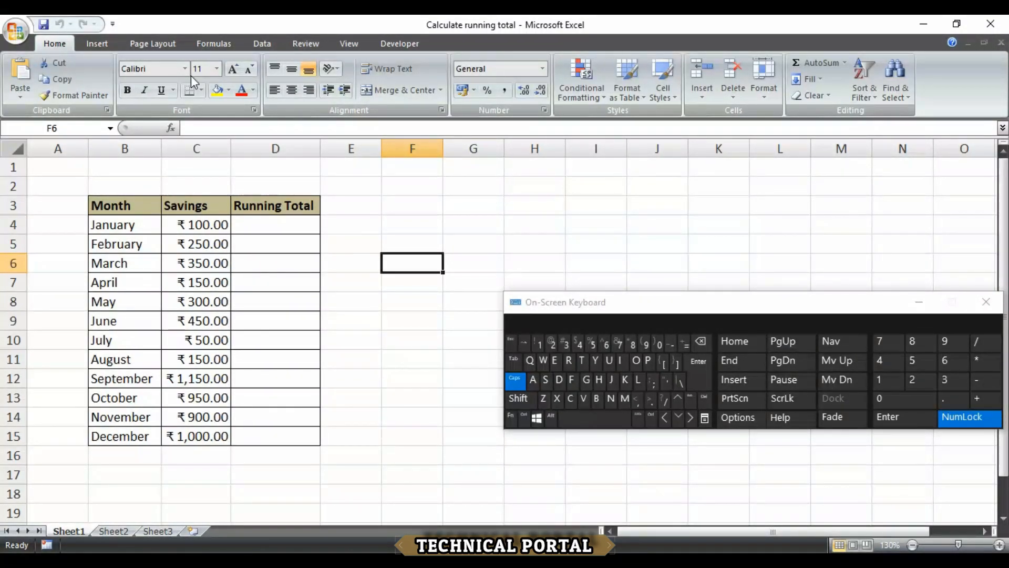
Enter =SUM($C$4:C4) in cell D4 as January's running total
{"action": "key", "text": "Left"}
{"action": "key", "text": "Left"}
{"action": "key", "text": "Up"}
{"action": "key", "text": "Up"}
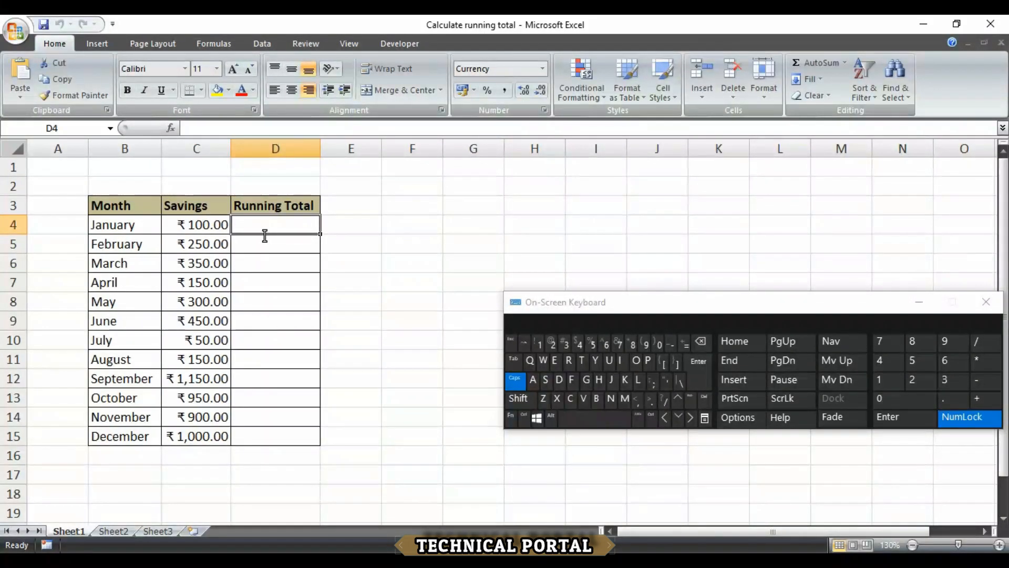
{"action": "type", "text": "="}
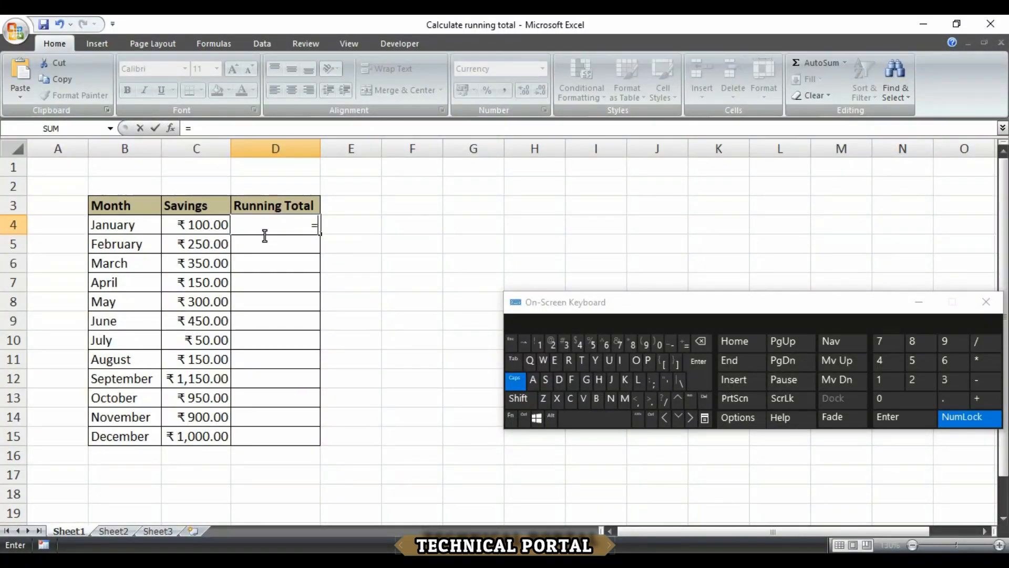
{"action": "type", "text": "SUM"}
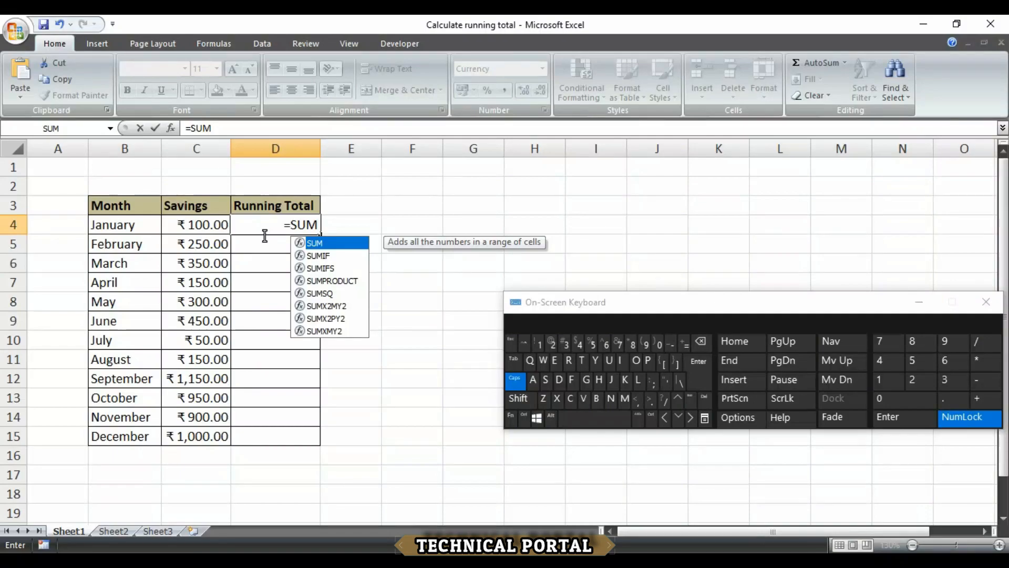
{"action": "type", "text": "("}
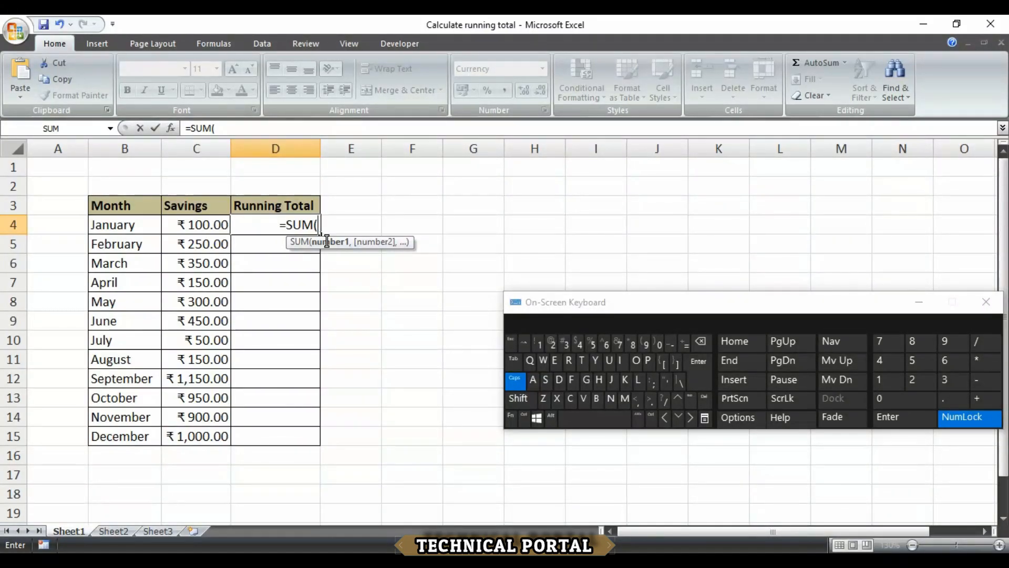
{"action": "type", "text": "$C$"}
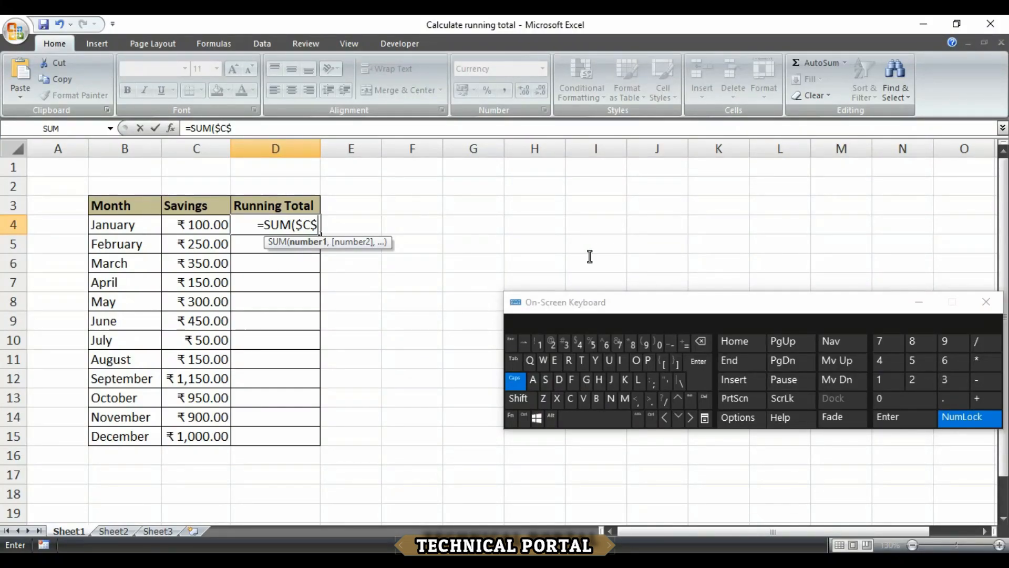
{"action": "type", "text": "4"}
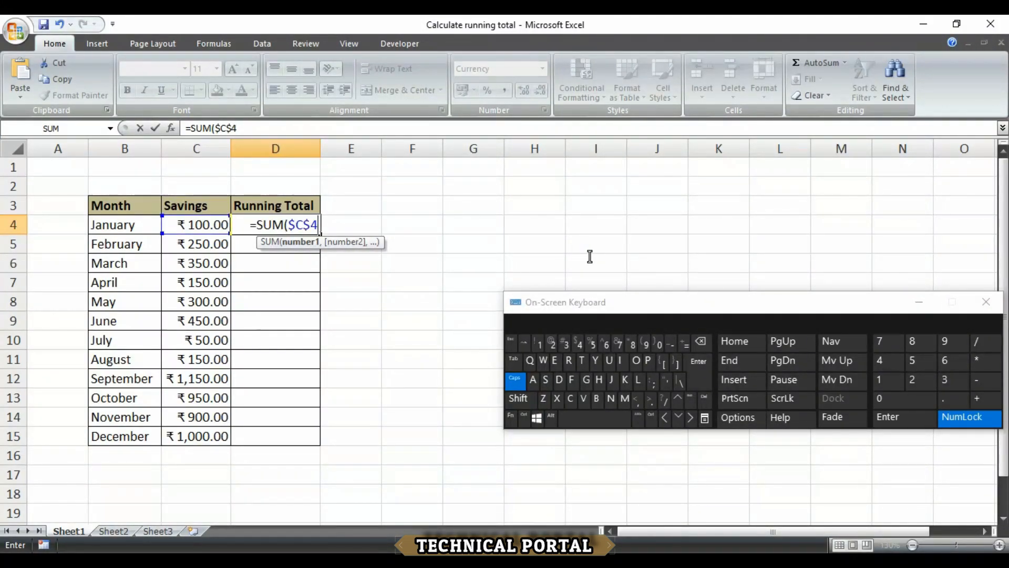
{"action": "type", "text": ":"}
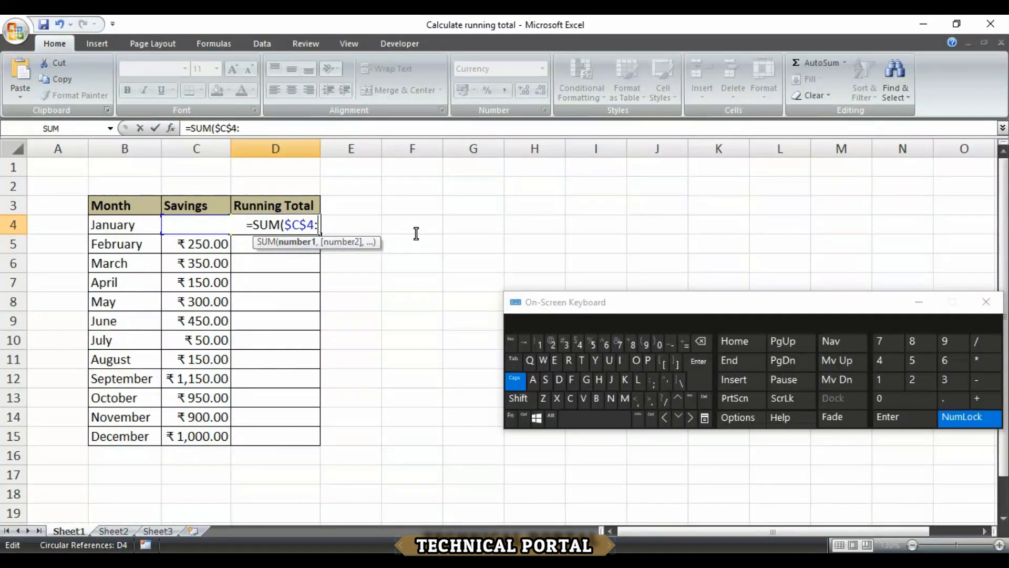
{"action": "type", "text": "C4"}
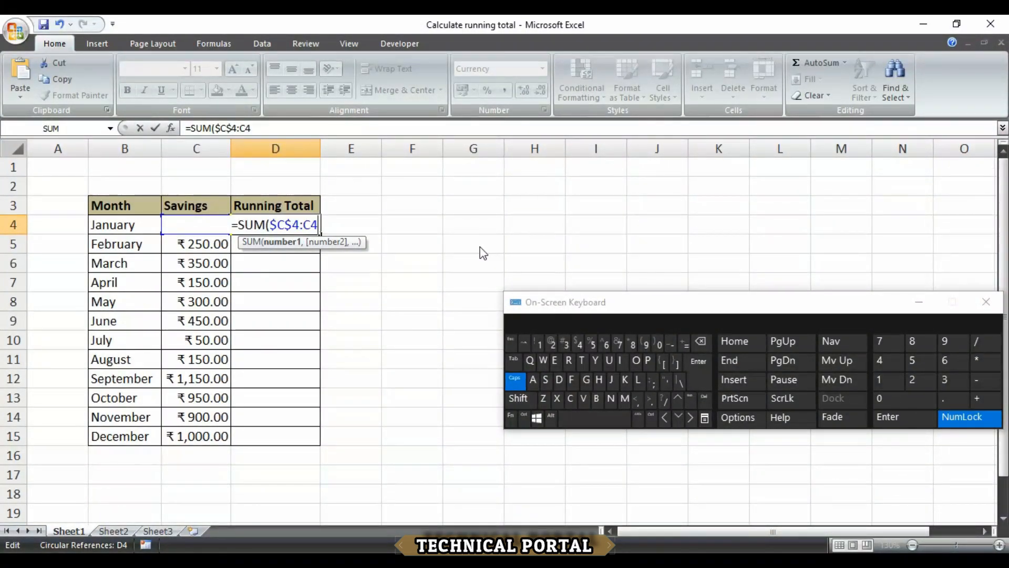
{"action": "type", "text": ")"}
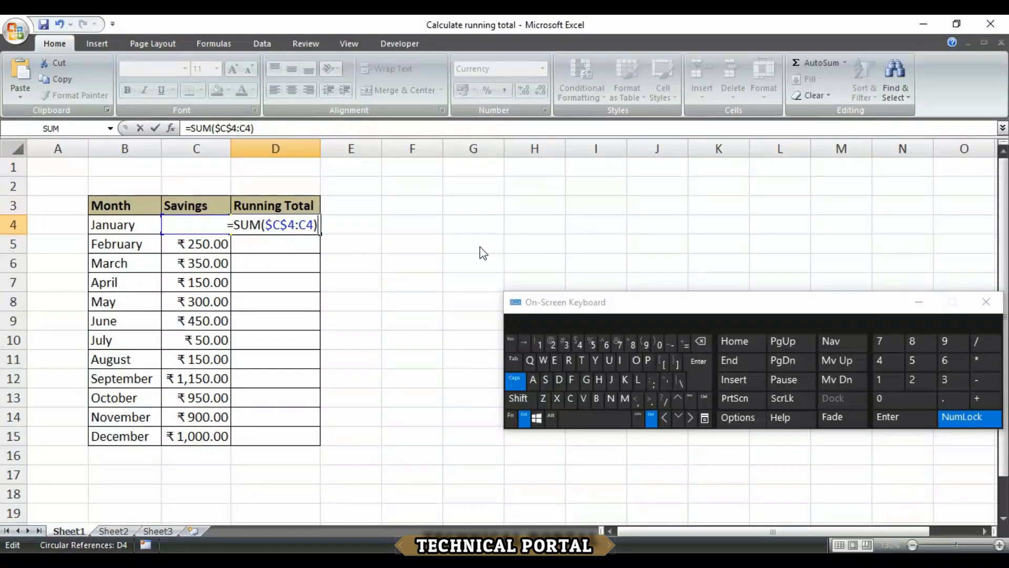
{"action": "key", "text": "ctrl+Return"}
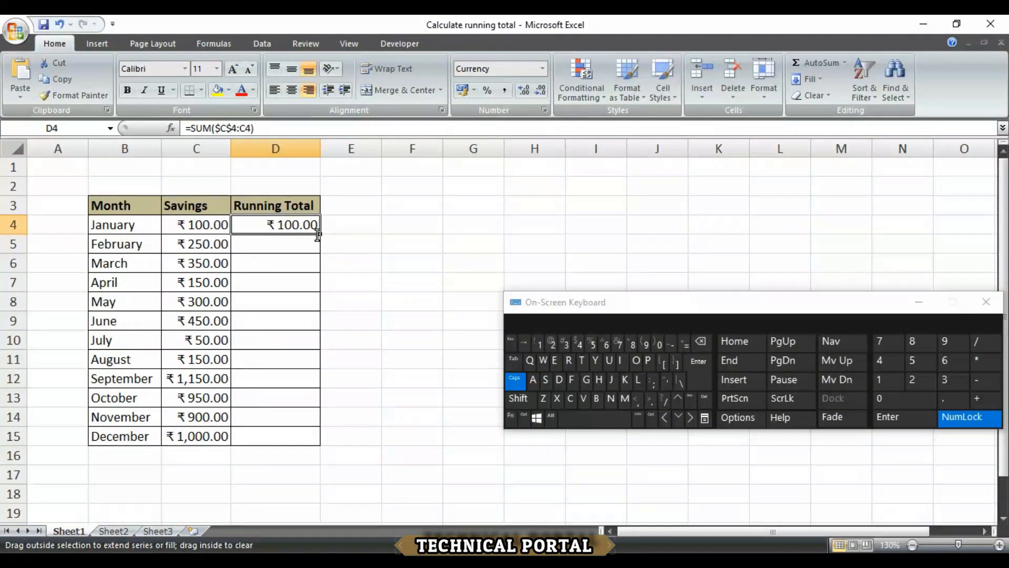
{"action": "left_click_drag", "start_coordinate": [320, 234], "coordinate": [319, 445]}
{"action": "left_click", "coordinate": [371, 234]}
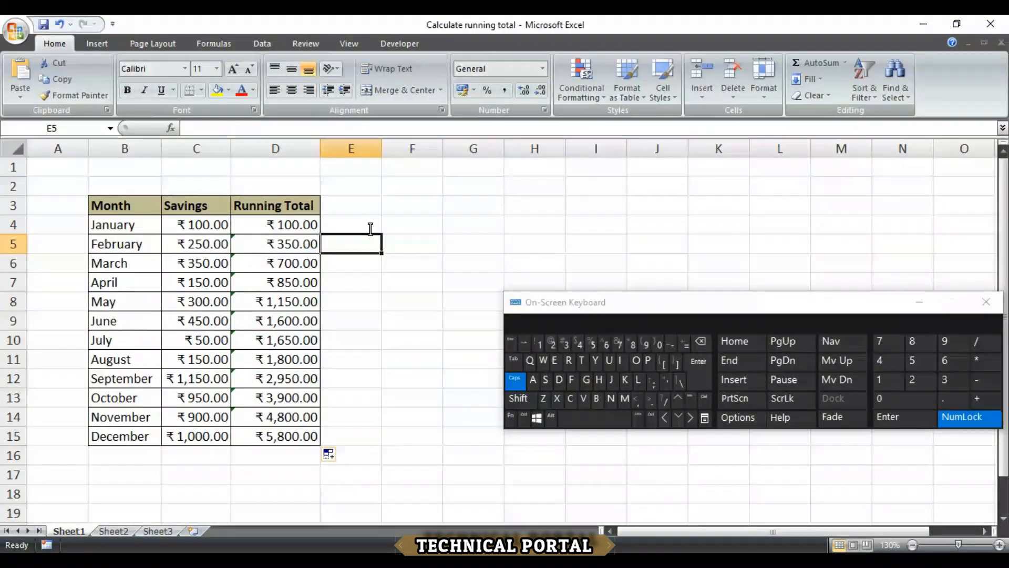
{"action": "key", "text": "Left"}
{"action": "key", "text": "Left"}
{"action": "key", "text": "Up"}
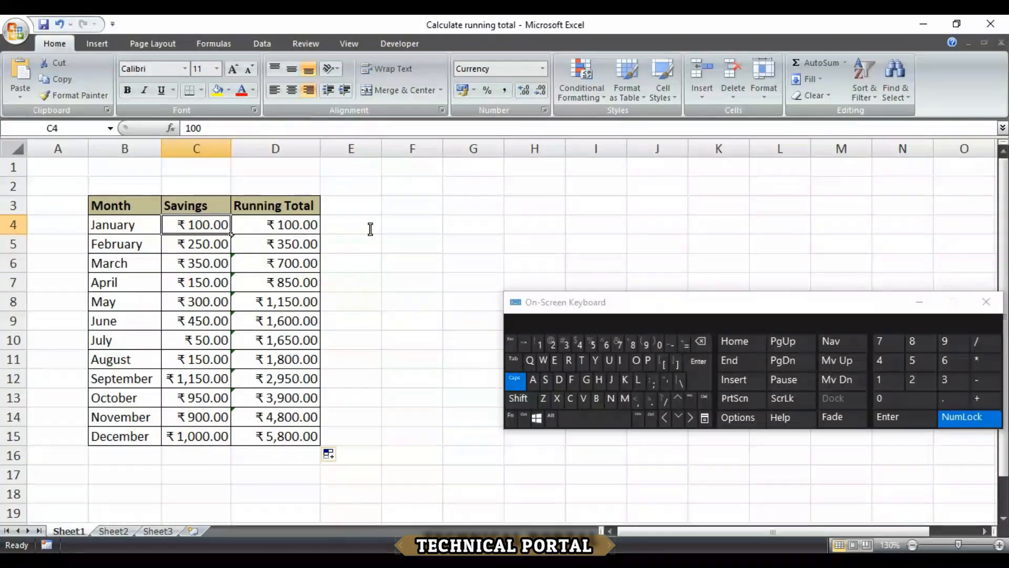
{"action": "key", "text": "Right"}
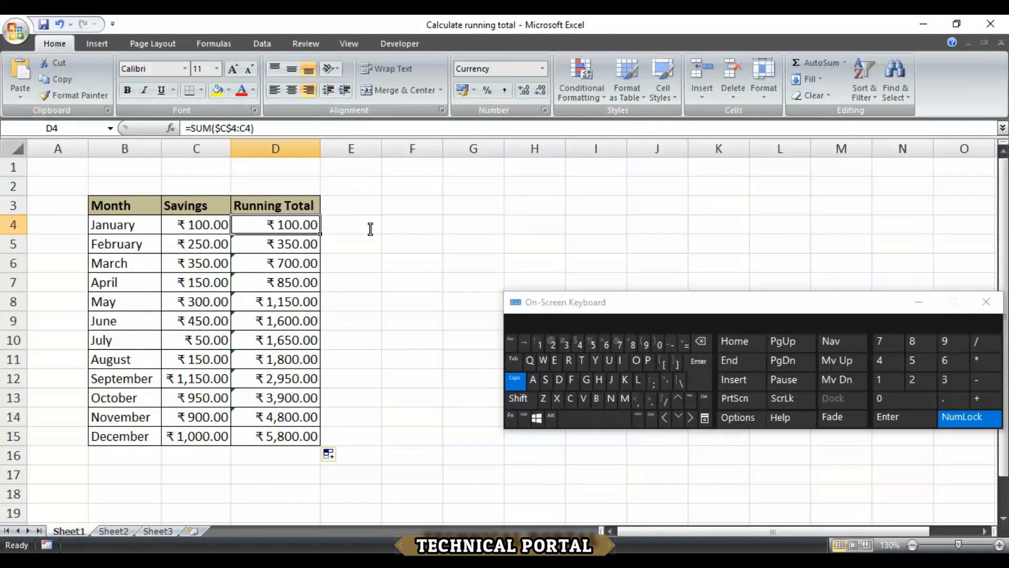
{"action": "key", "text": "Down"}
{"action": "key", "text": "Left"}
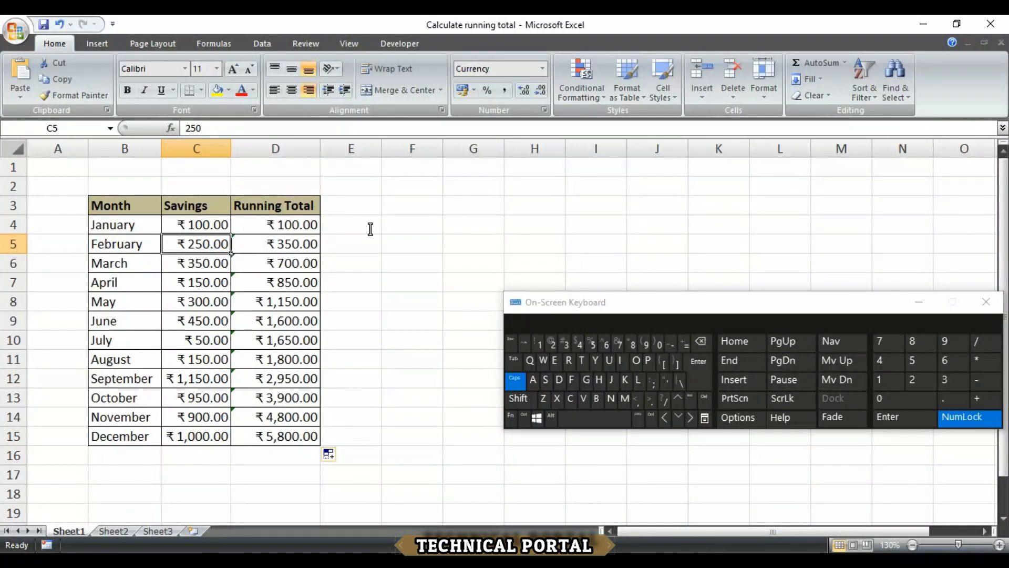
{"action": "key", "text": "Up"}
{"action": "key", "text": "Right"}
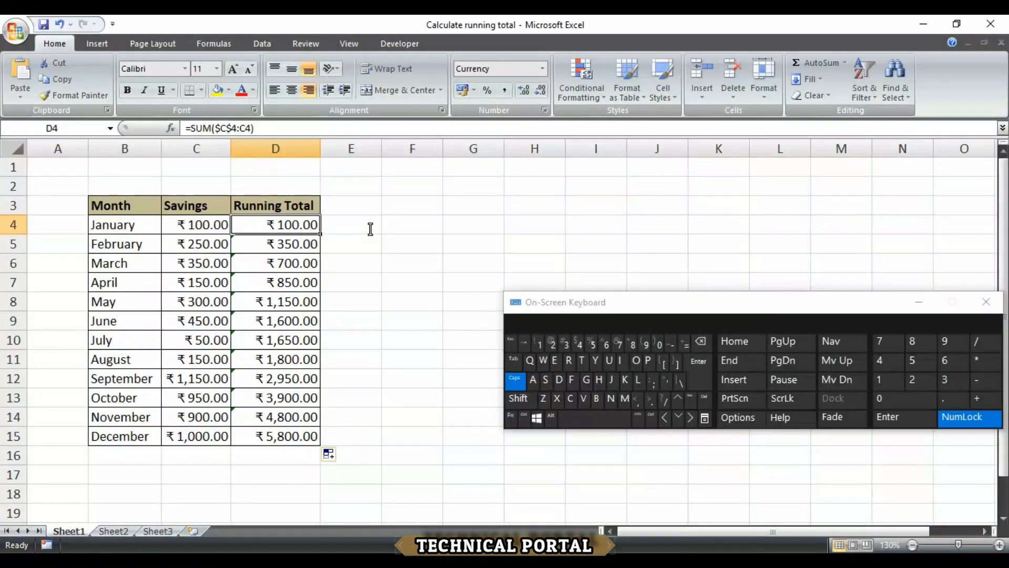
{"action": "key", "text": "Left"}
{"action": "key", "text": "Down"}
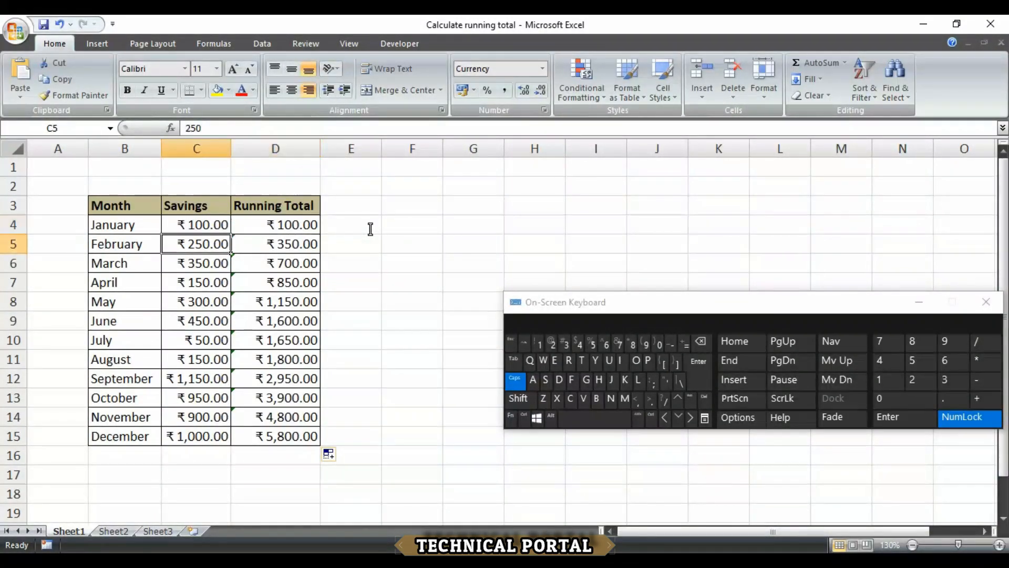
{"action": "key", "text": "Down"}
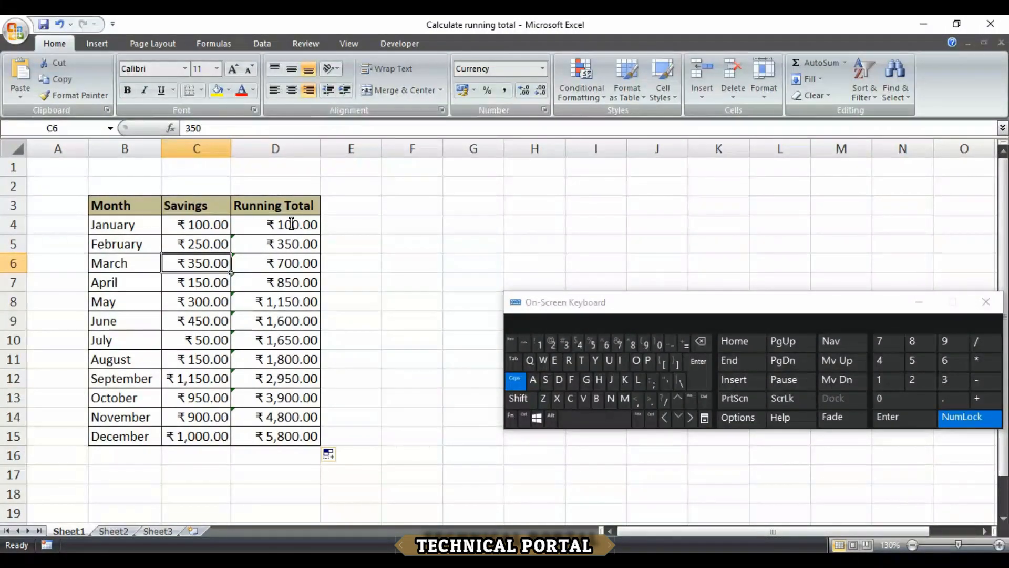
{"action": "key", "text": "Right"}
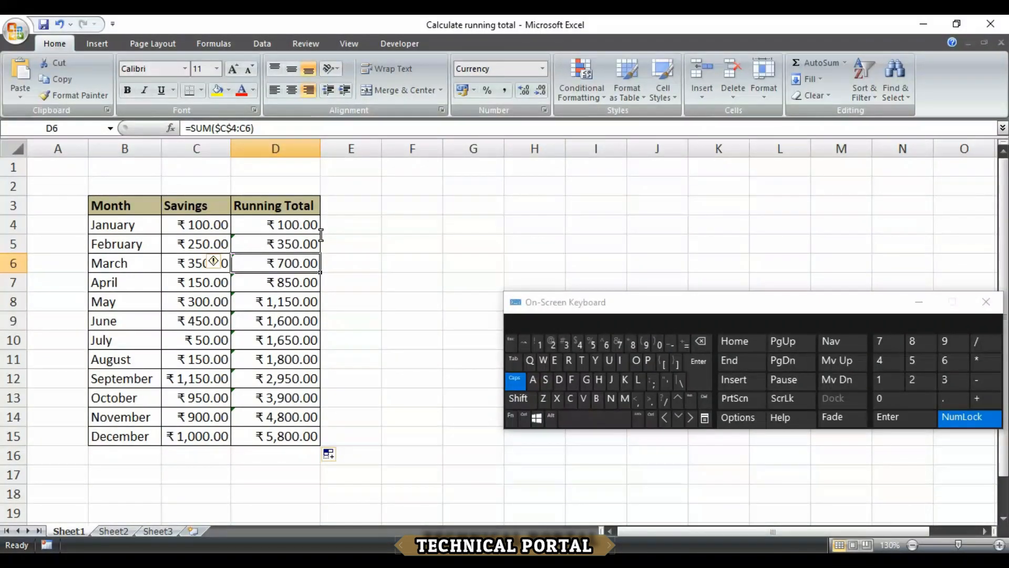
{"action": "key", "text": "Left"}
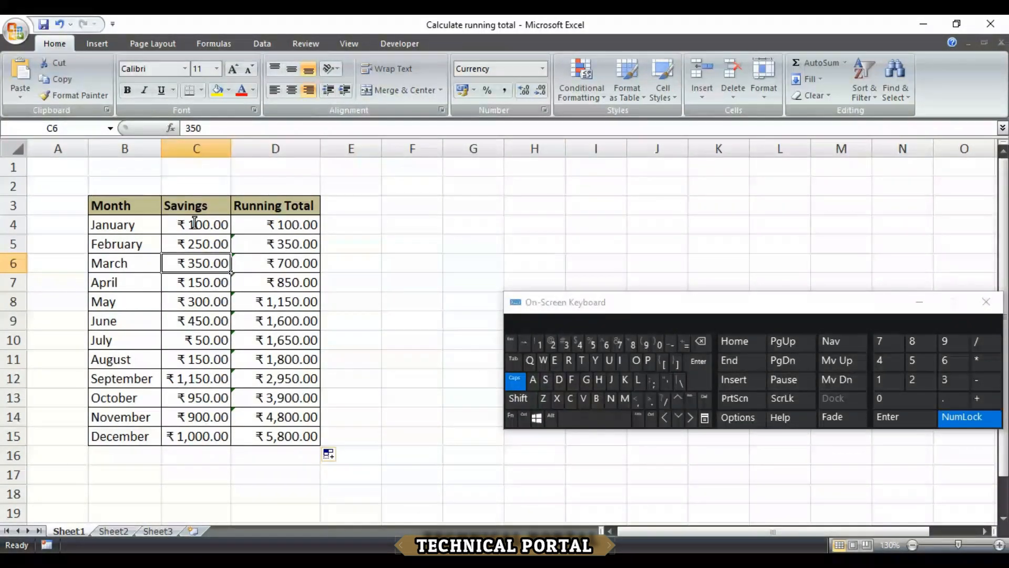
{"action": "left_click", "coordinate": [286, 243]}
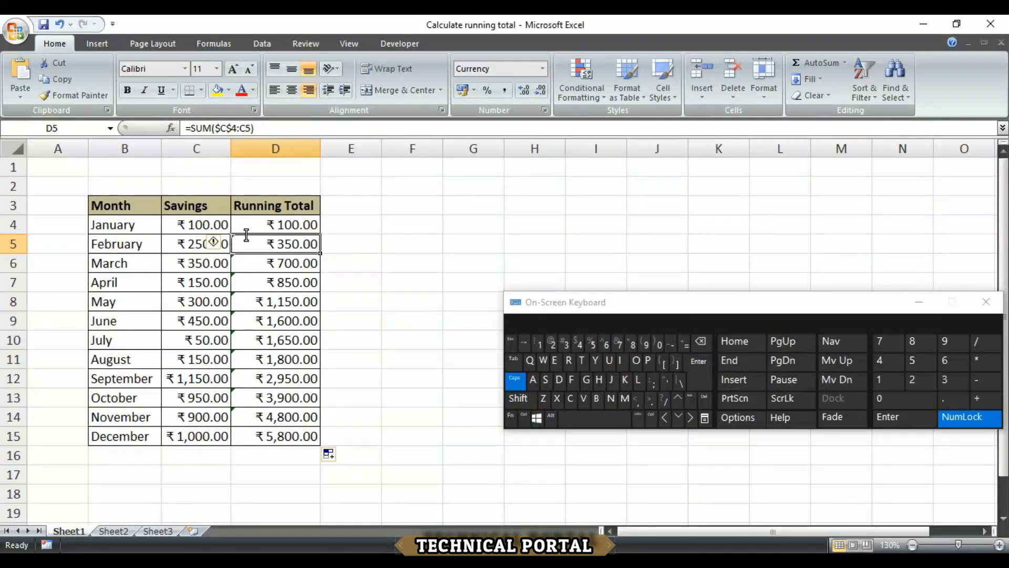
{"action": "left_click", "coordinate": [197, 260]}
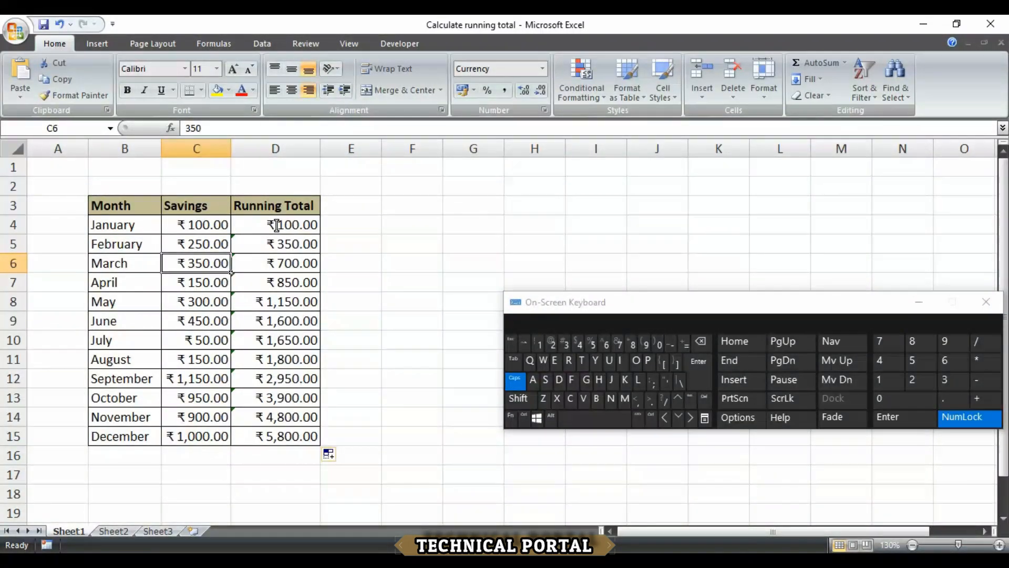
{"action": "left_click_drag", "start_coordinate": [276, 225], "coordinate": [281, 436]}
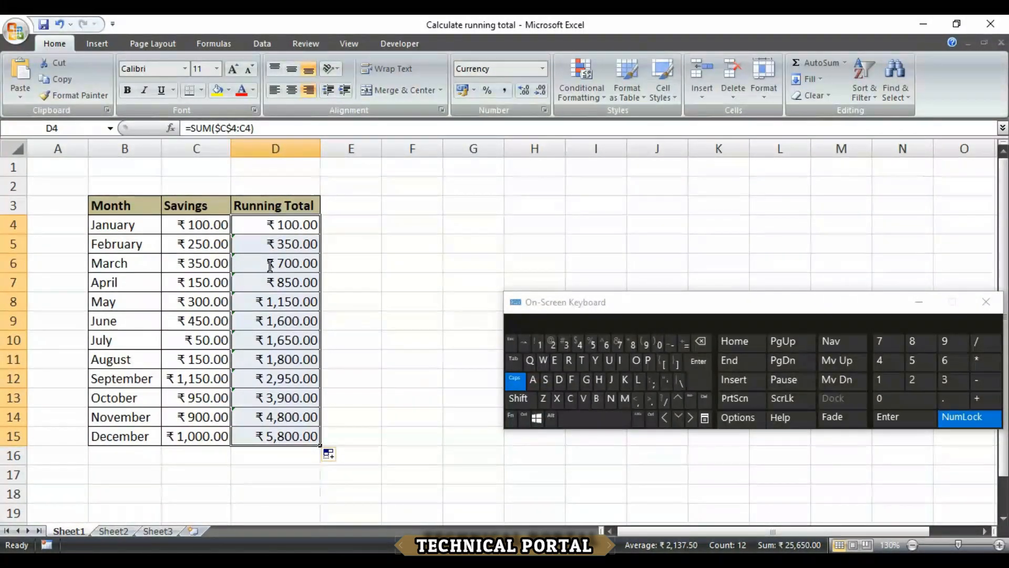
{"action": "double_click", "coordinate": [270, 231]}
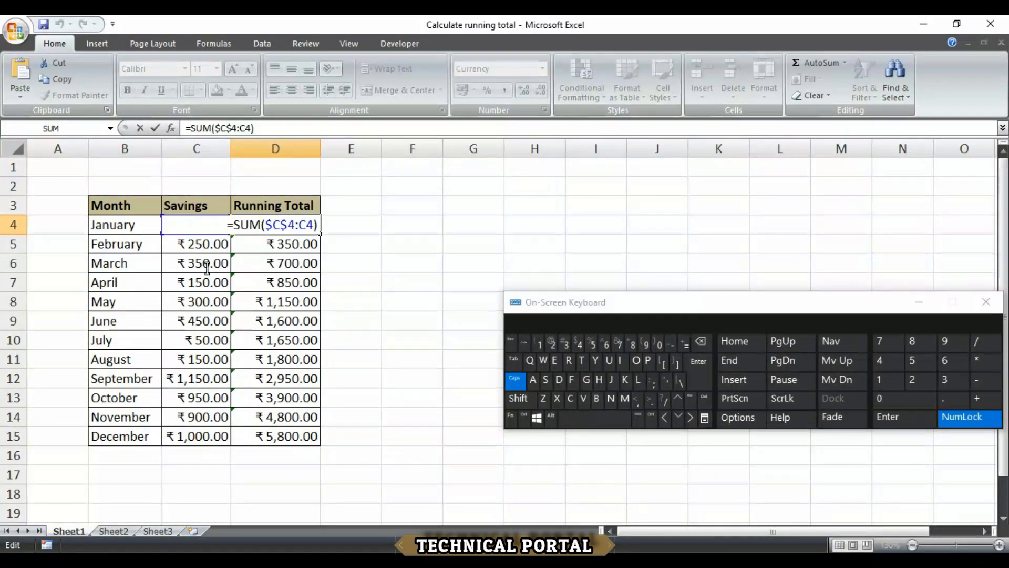
{"action": "key", "text": "ctrl+Return"}
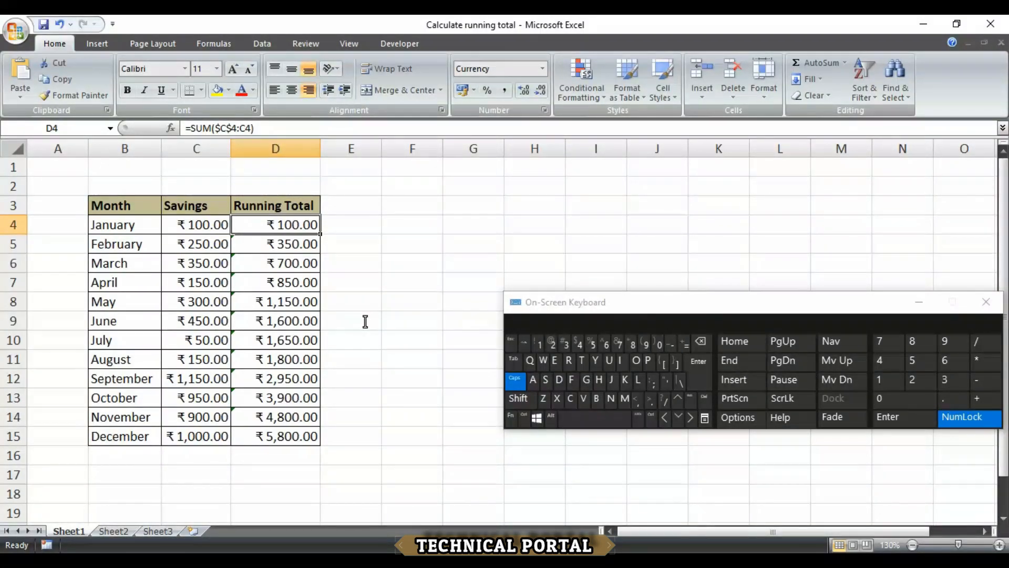
{"action": "double_click", "coordinate": [269, 226]}
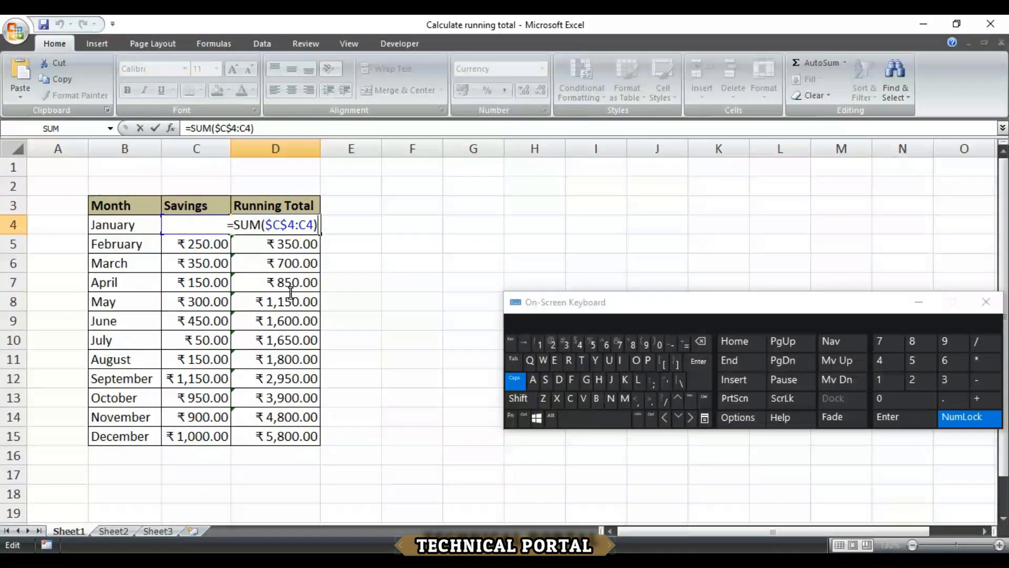
{"action": "key", "text": "Left"}
{"action": "key", "text": "Left"}
{"action": "key", "text": "Left"}
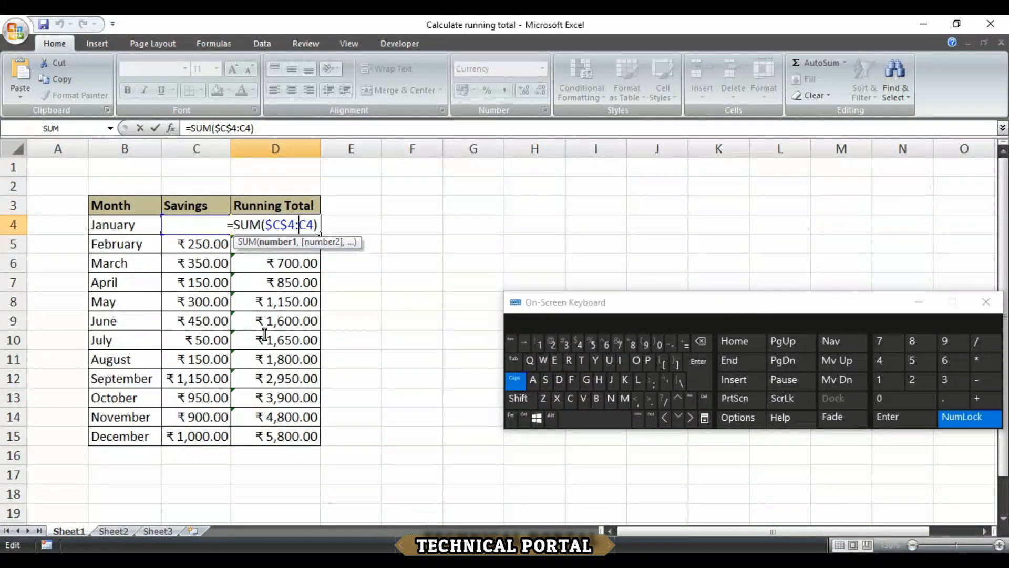
{"action": "key", "text": "Return"}
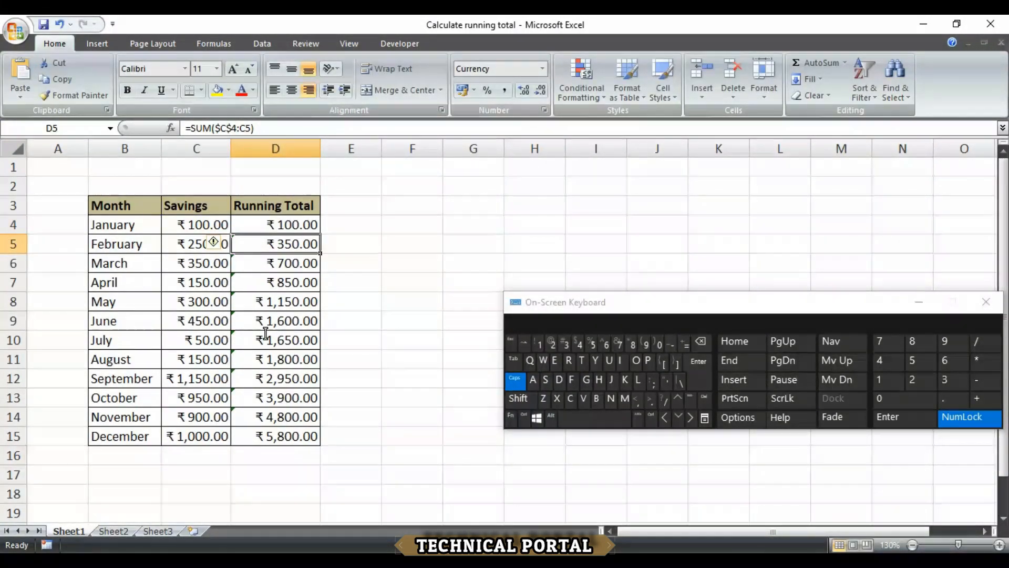
{"action": "key", "text": "F2"}
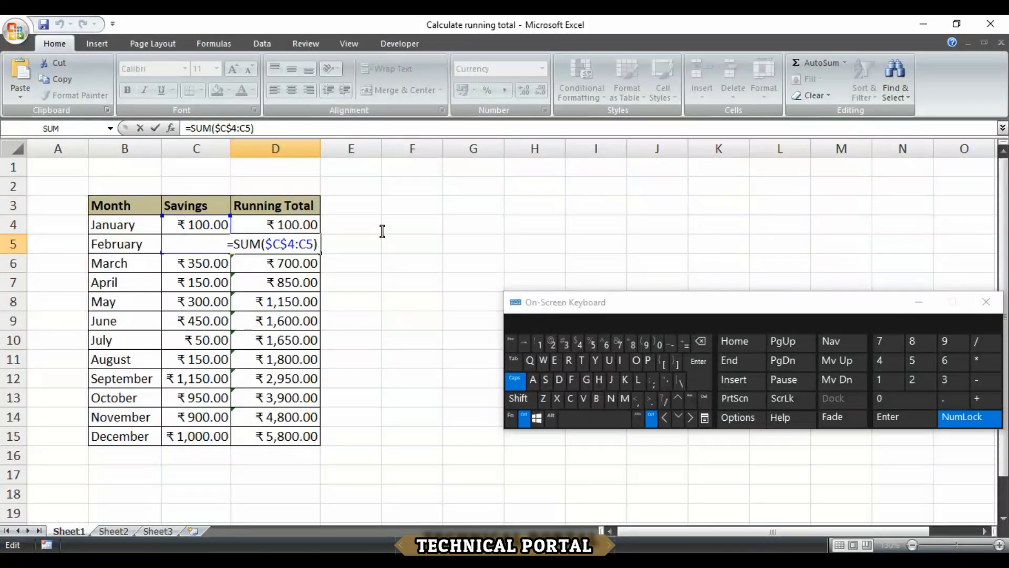
{"action": "key", "text": "ctrl+Return"}
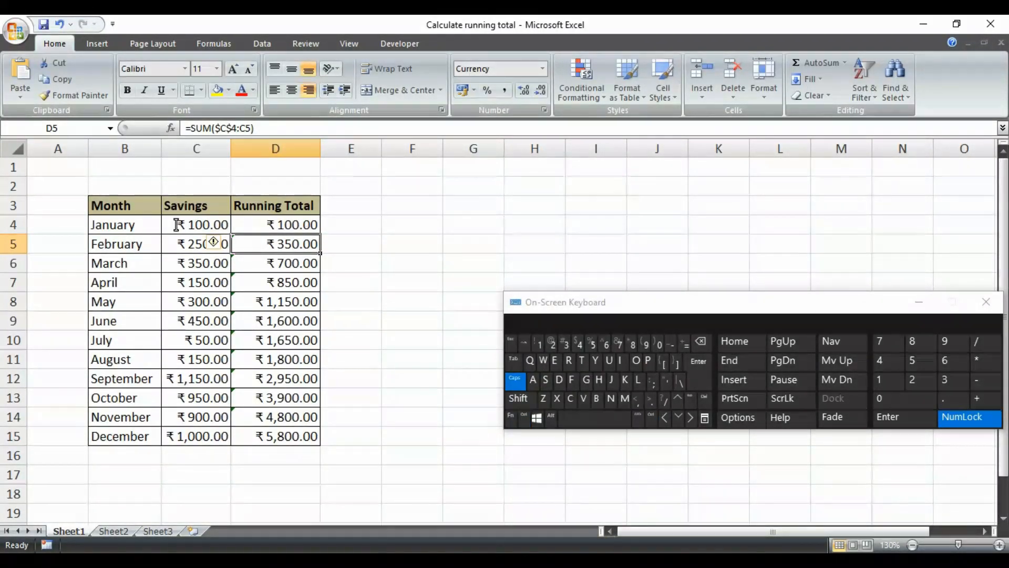